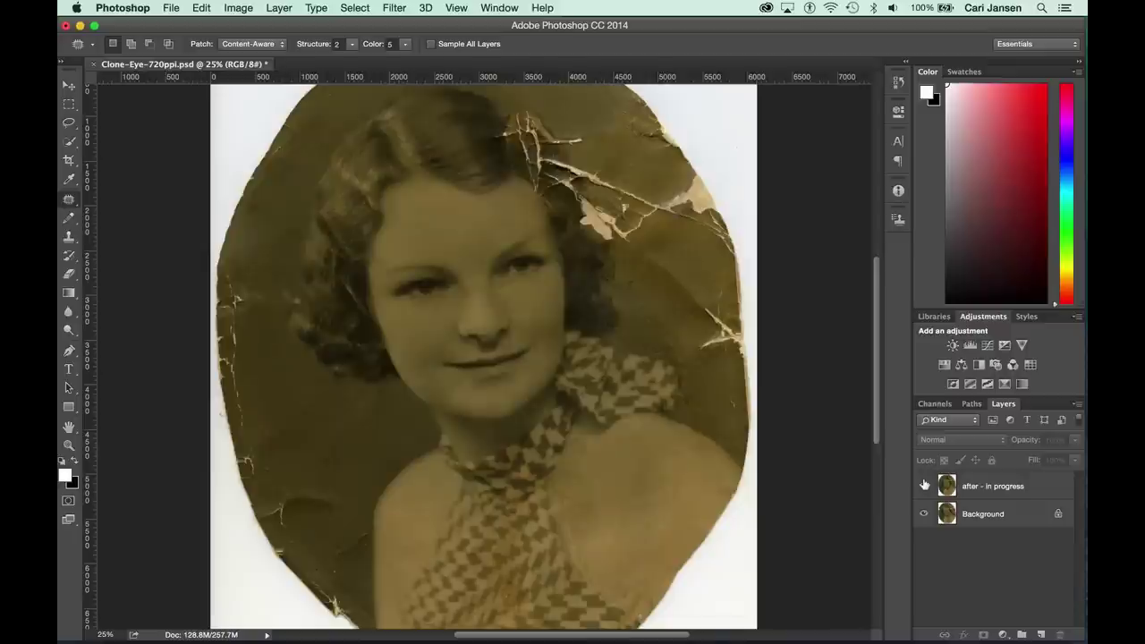
# Hide the "after - in progress" layer so the damaged original photo is the one shown
pyautogui.click(924, 485)
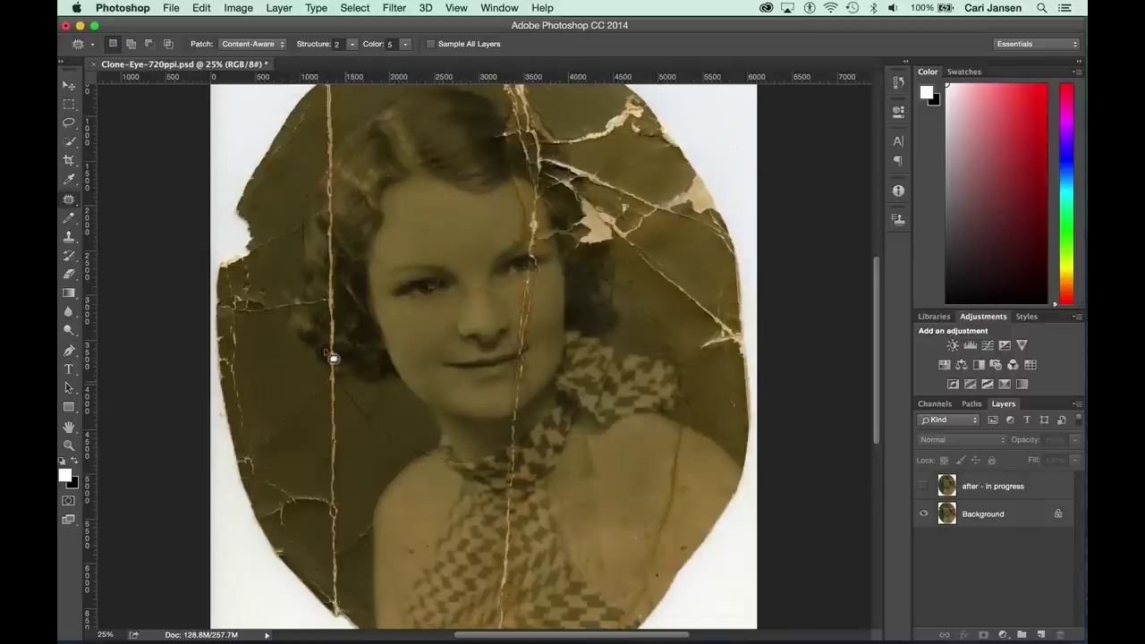
pyautogui.click(68, 203)
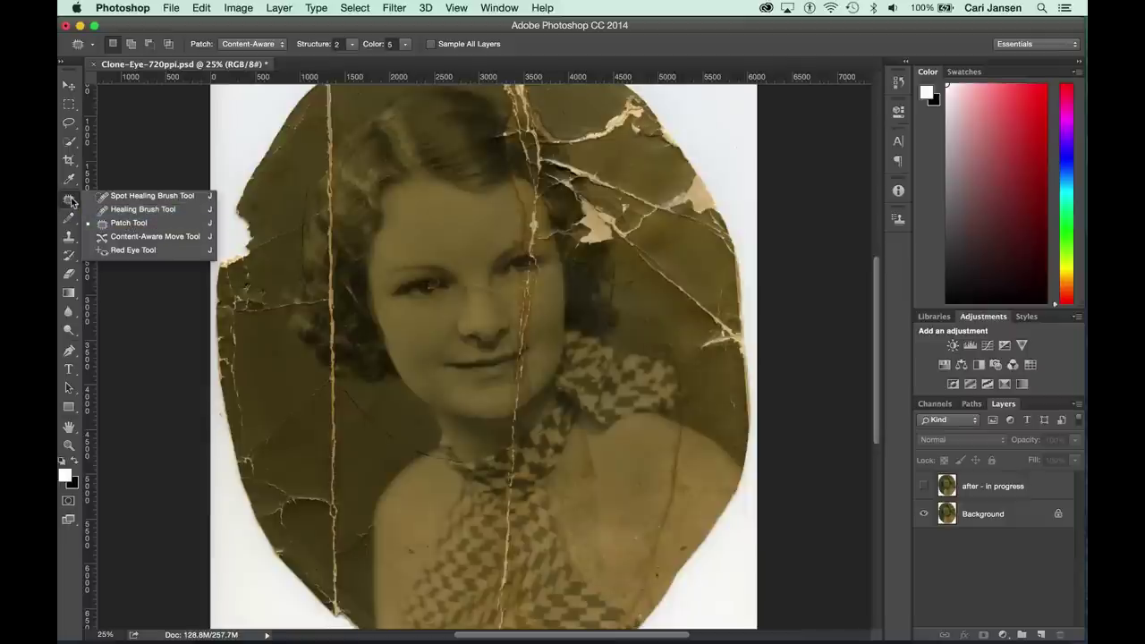
pyautogui.click(71, 203)
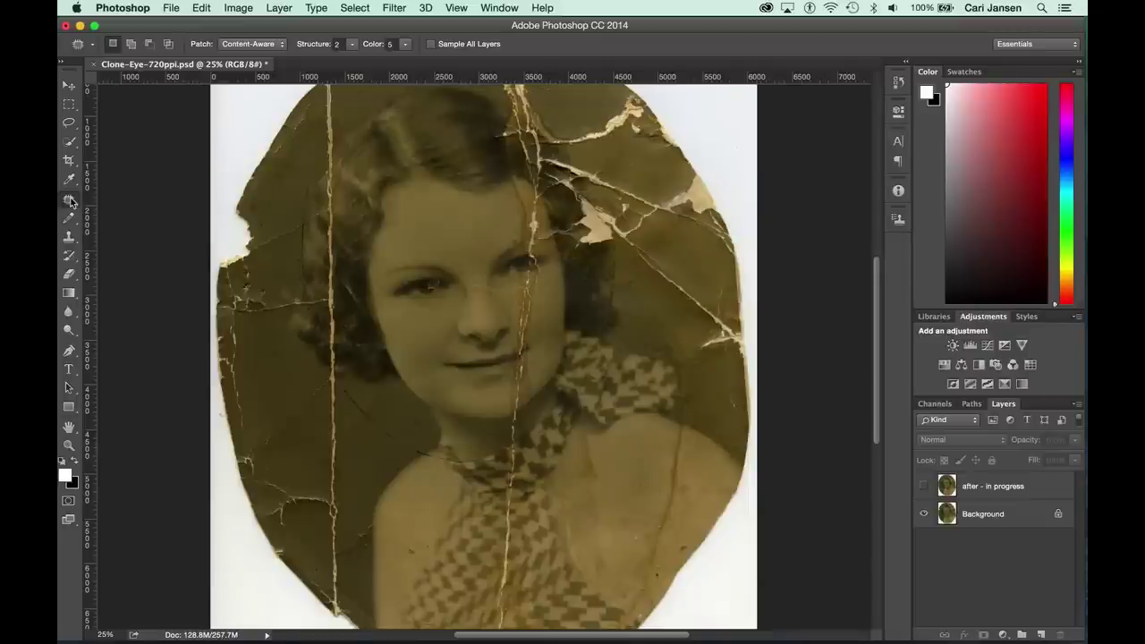
# Duplicate the Background layer and rename the duplicate "Edit Copy"
pyautogui.click(977, 513)
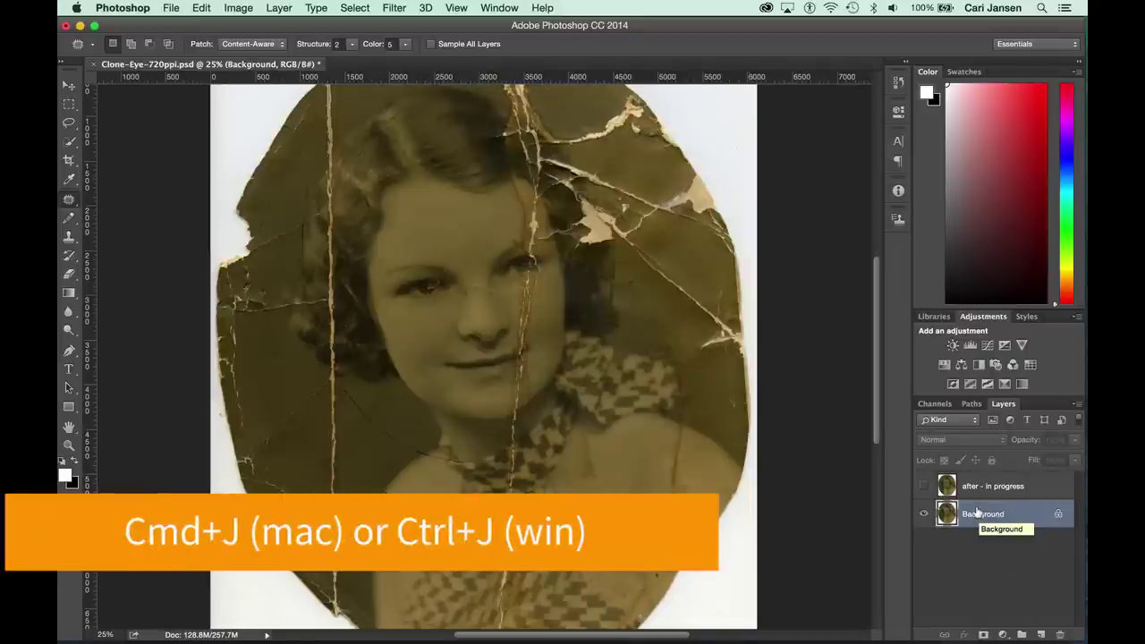
pyautogui.press('super+j')
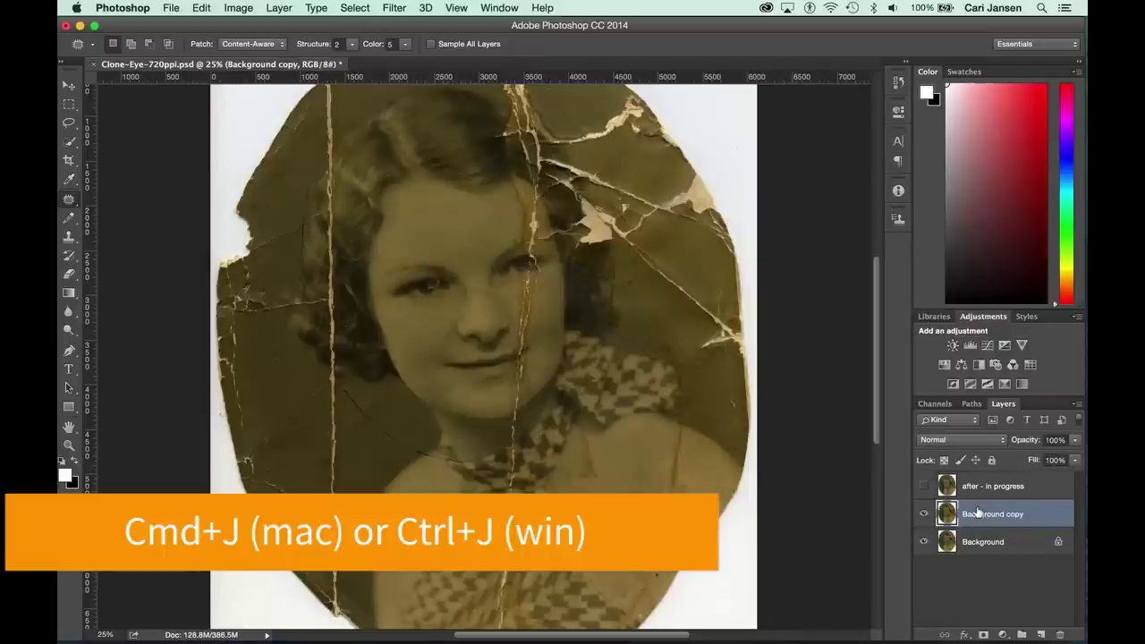
pyautogui.doubleClick(985, 514)
pyautogui.write('E')
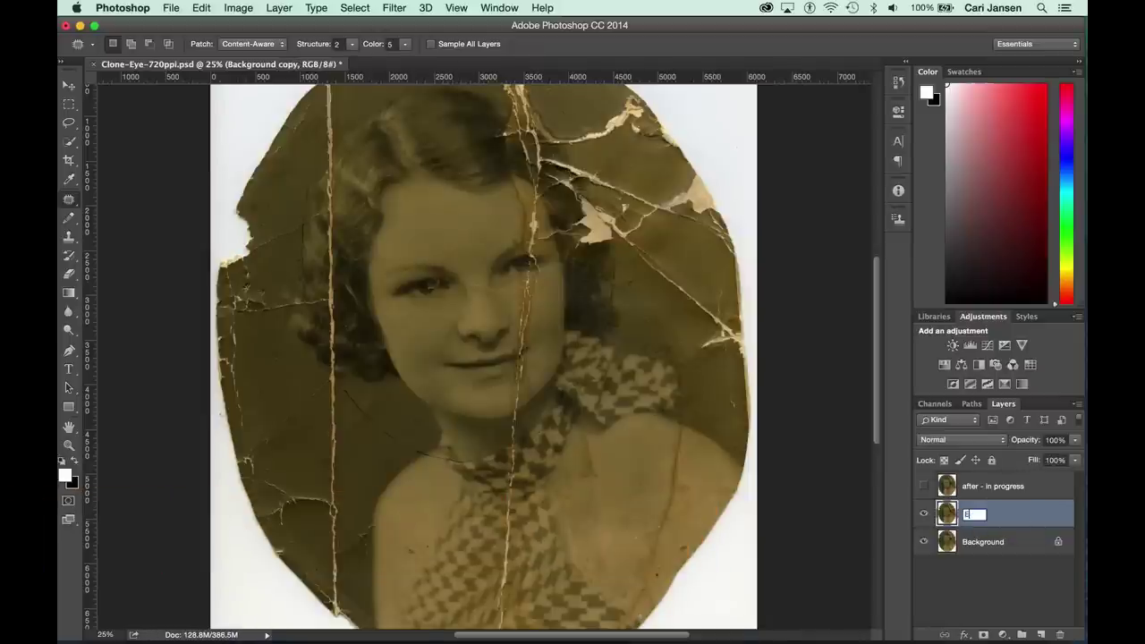
pyautogui.write('dit Copy')
pyautogui.press('Return')
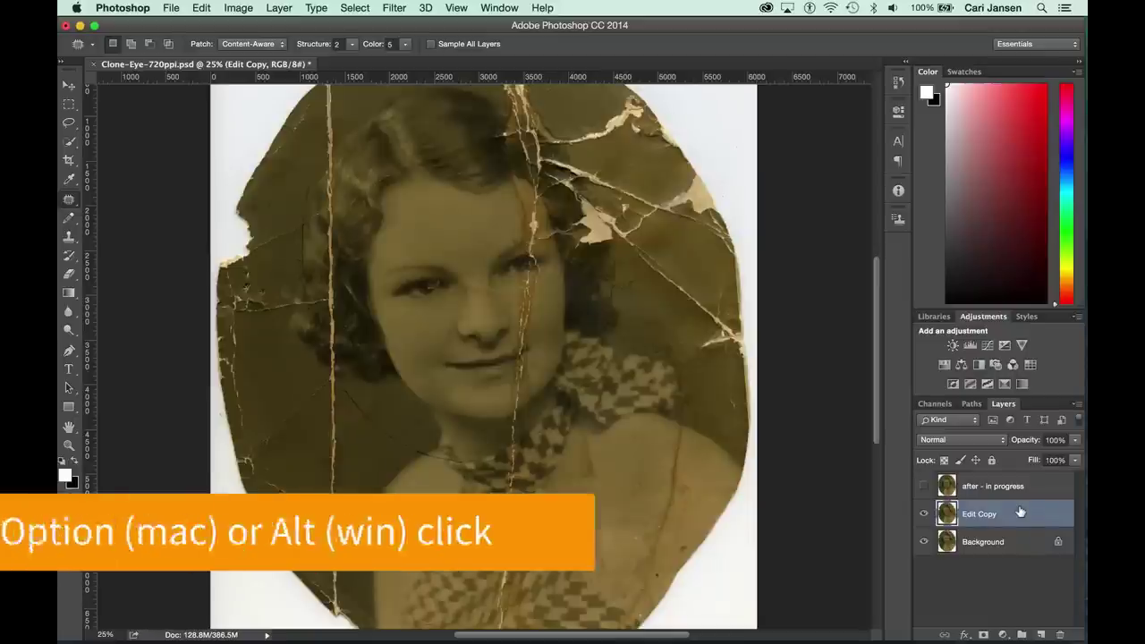
# Create a new empty layer named "Cloning" directly above the Edit Copy layer
pyautogui.keyDown('alt'); pyautogui.click(1042, 633); pyautogui.keyUp('alt')
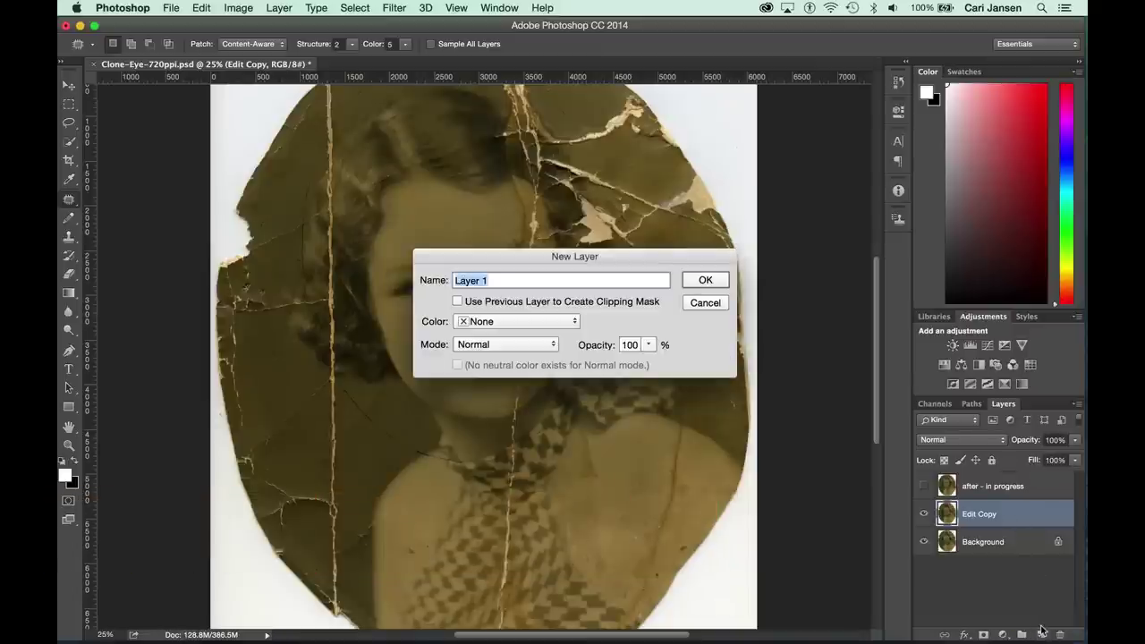
pyautogui.write('Clon')
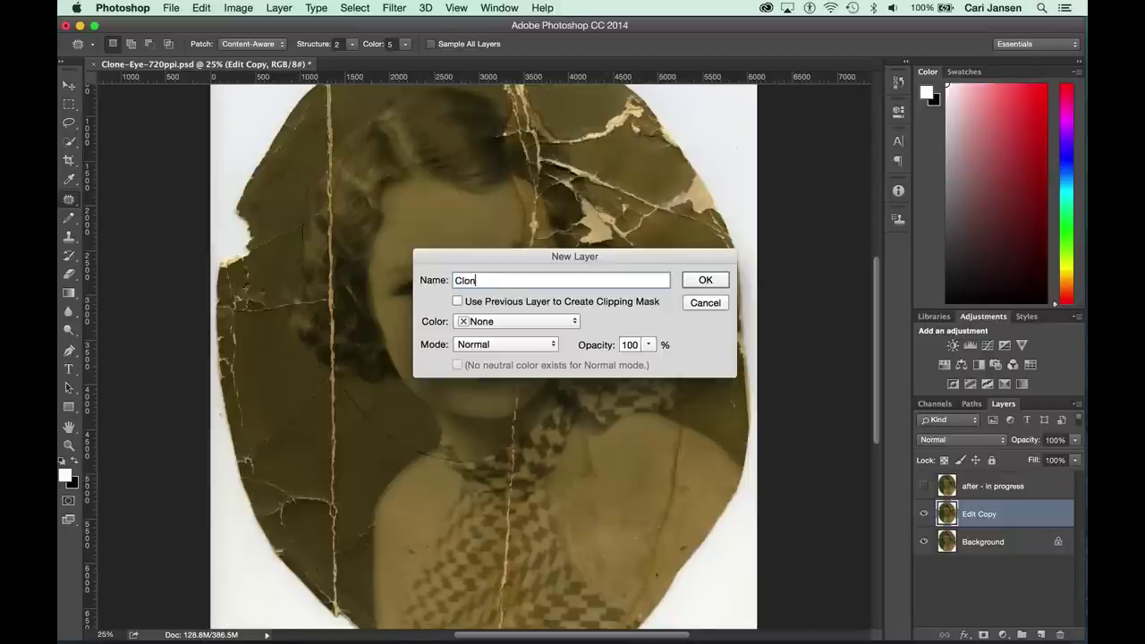
pyautogui.write('ing')
pyautogui.press('Return')
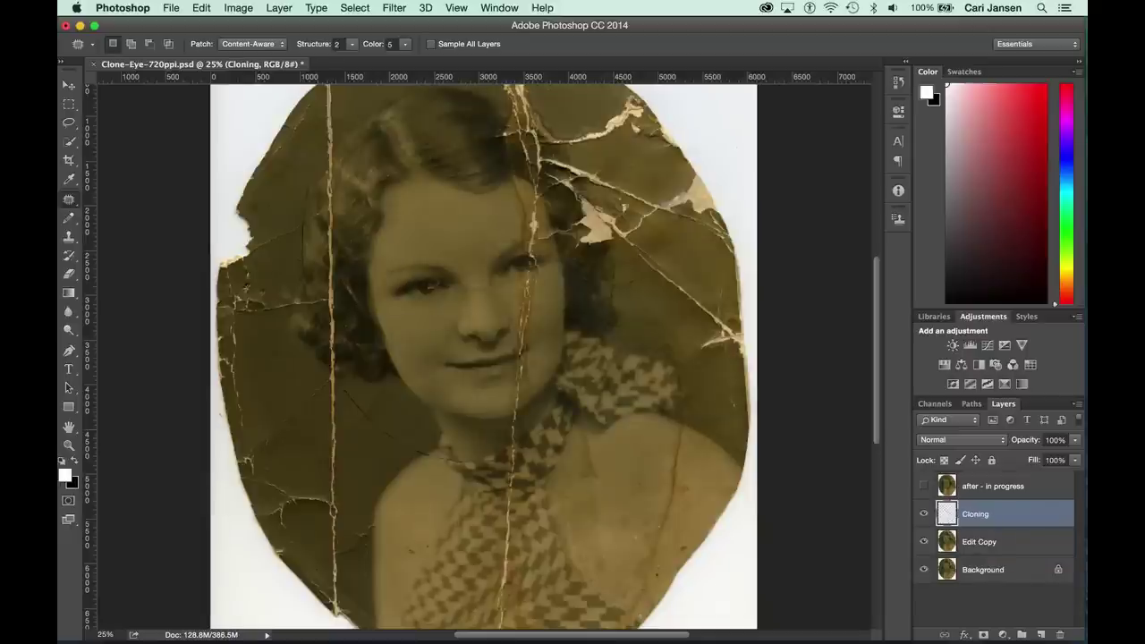
# Set up the Clone Stamp tool to sample All Layers at 50% zoom and open its Clone Source settings
pyautogui.moveTo(69, 240); pyautogui.dragTo(117, 237)
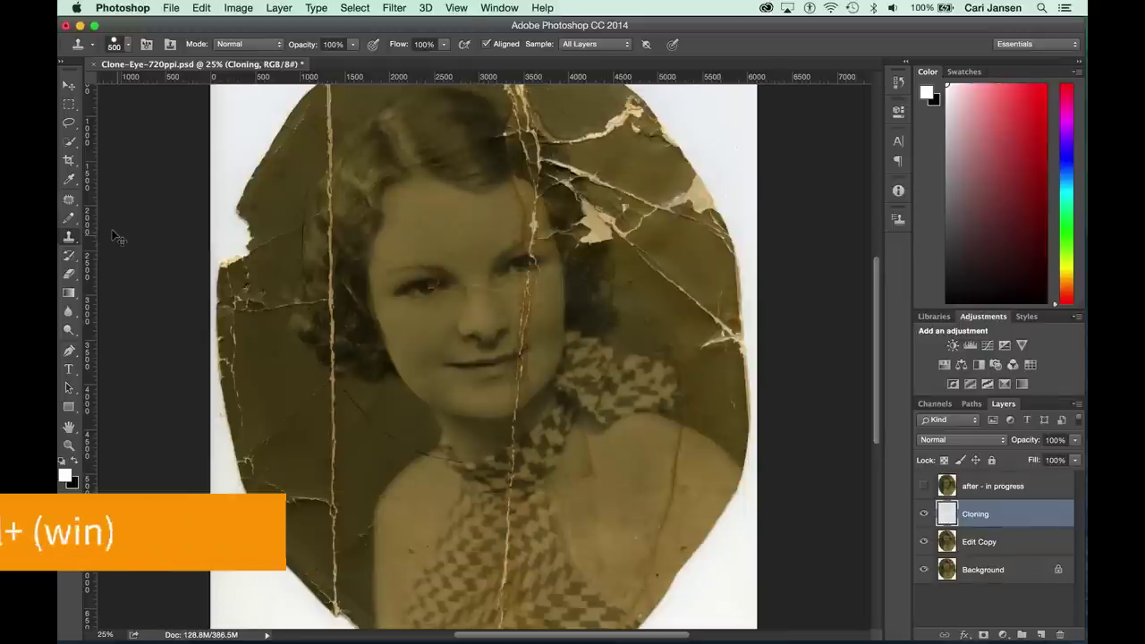
pyautogui.press('super+equal')
pyautogui.press('super+equal')
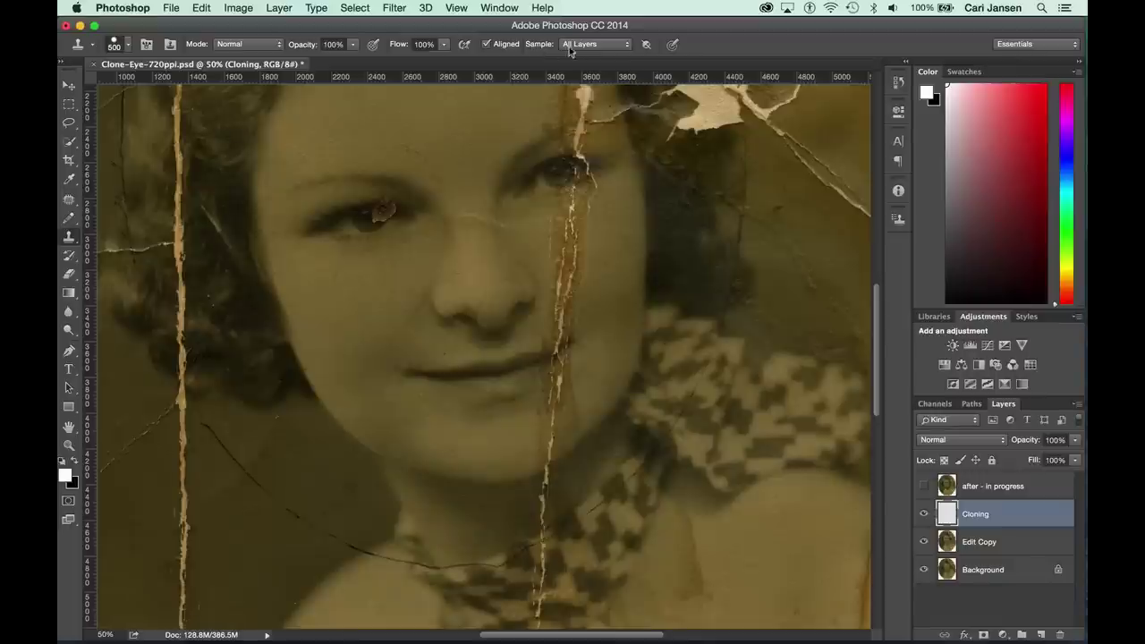
pyautogui.click(615, 47)
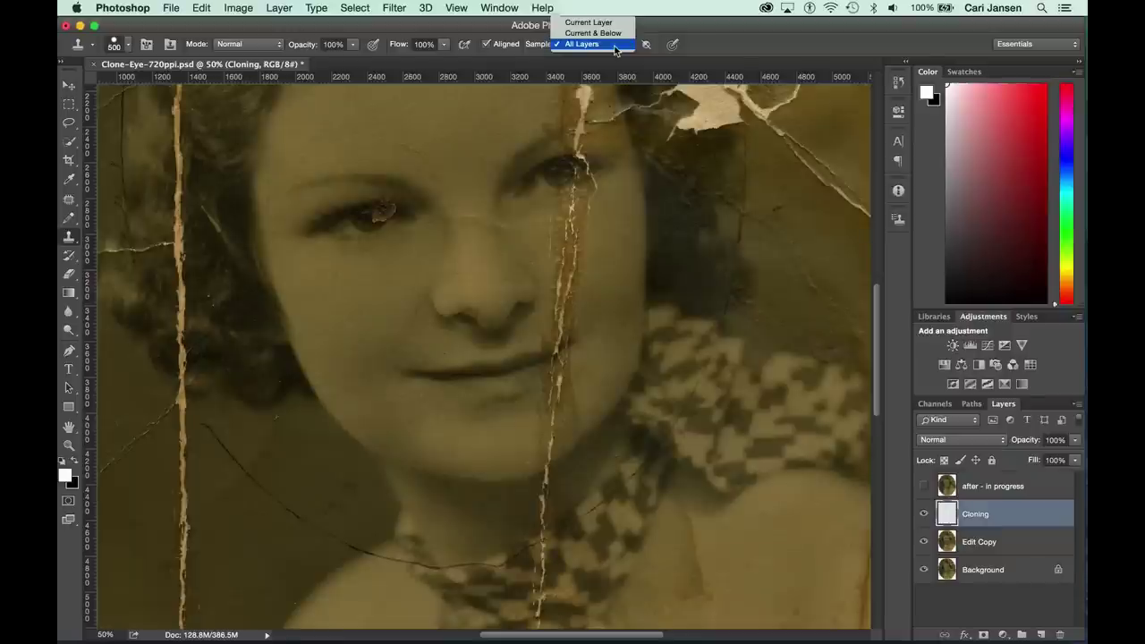
pyautogui.click(615, 50)
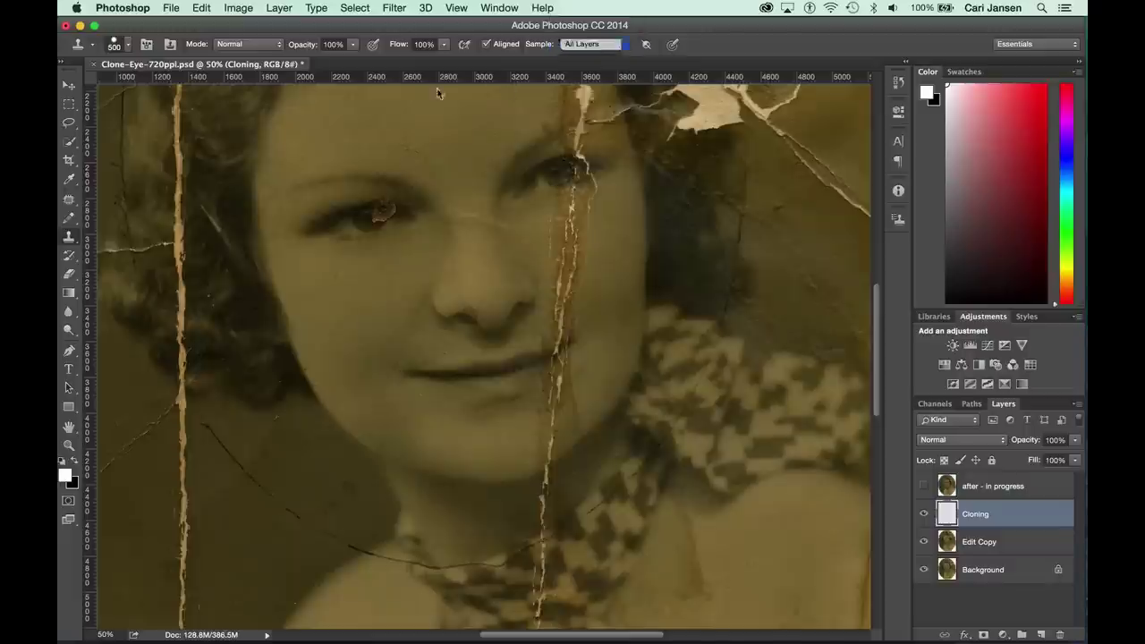
pyautogui.click(168, 50)
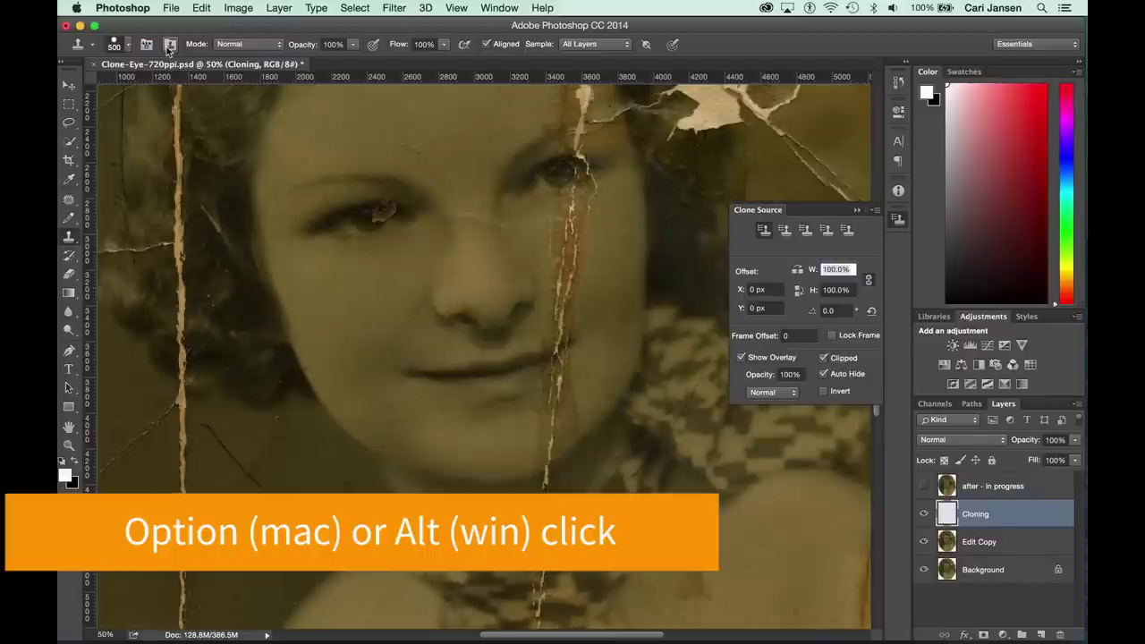
# Sample the iris of the damaged eye as the clone source and set the brush to 143 px with 50% hardness
pyautogui.keyDown('alt'); pyautogui.click(353, 221); pyautogui.keyUp('alt')
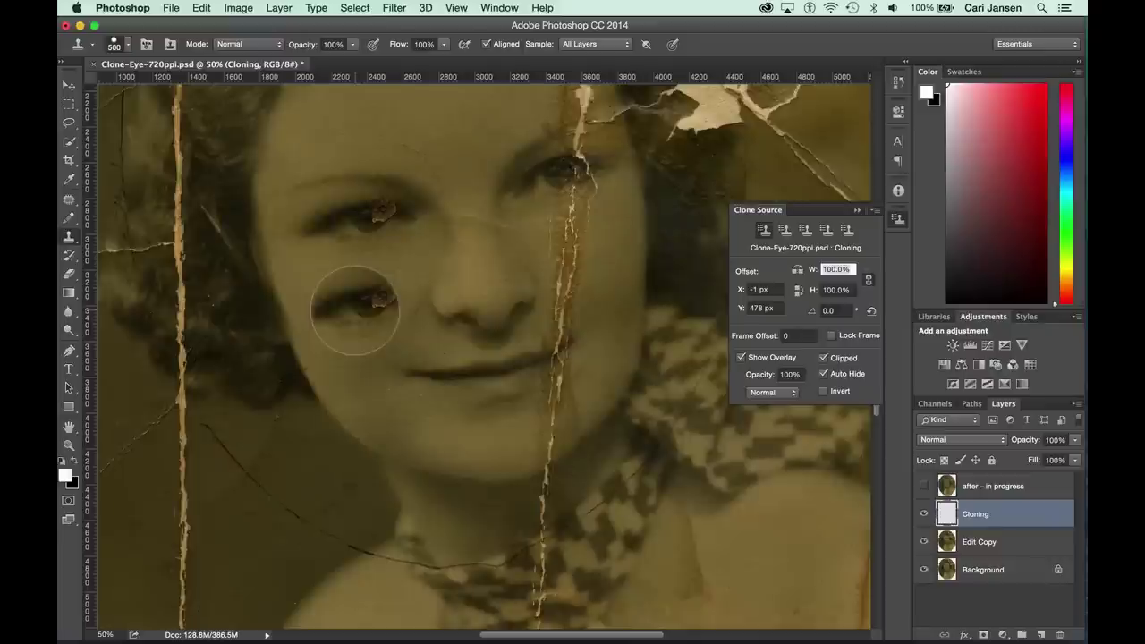
pyautogui.click(128, 44)
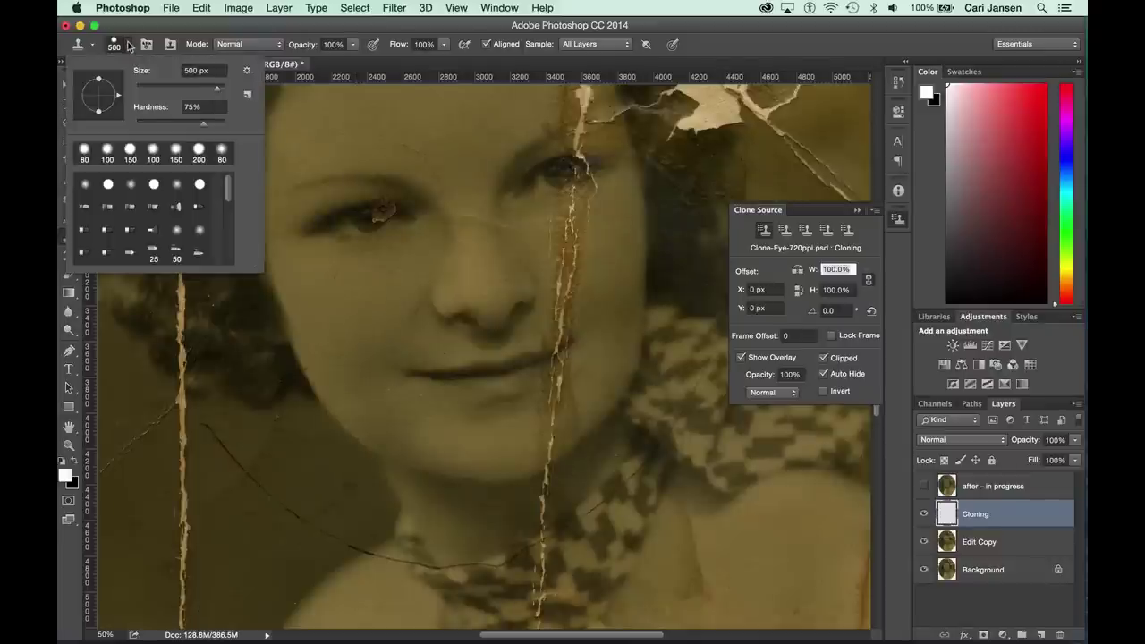
pyautogui.moveTo(217, 90)
pyautogui.mouseDown()
pyautogui.moveTo(190, 92)
pyautogui.moveTo(198, 128)
pyautogui.moveTo(185, 128)
pyautogui.mouseUp()
pyautogui.moveTo(181, 127); pyautogui.dragTo(179, 127)
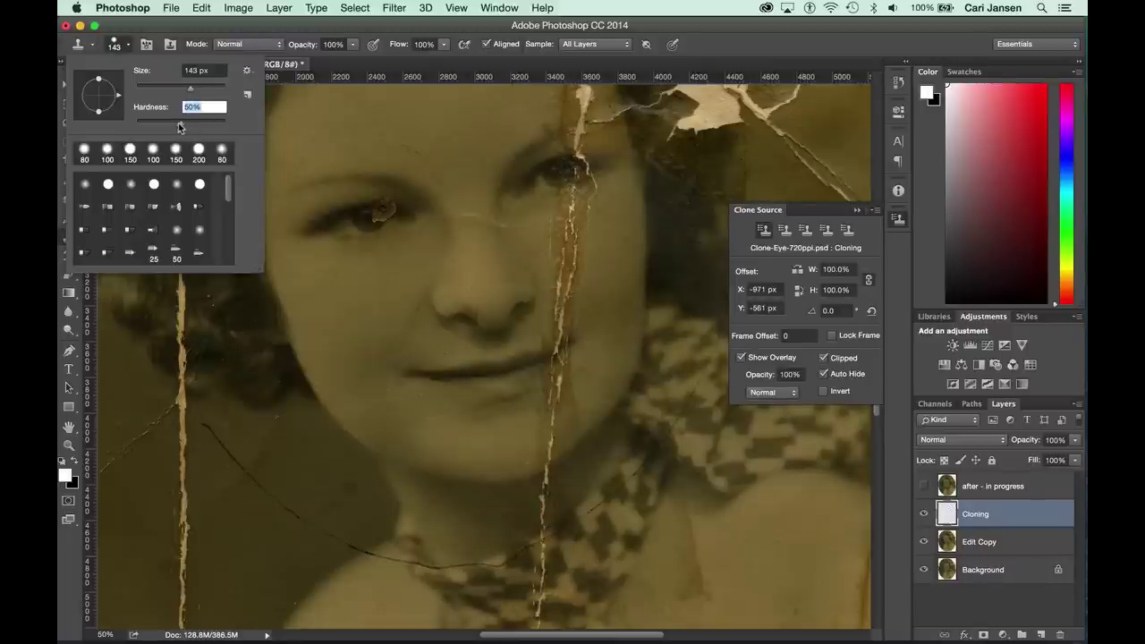
pyautogui.click(175, 33)
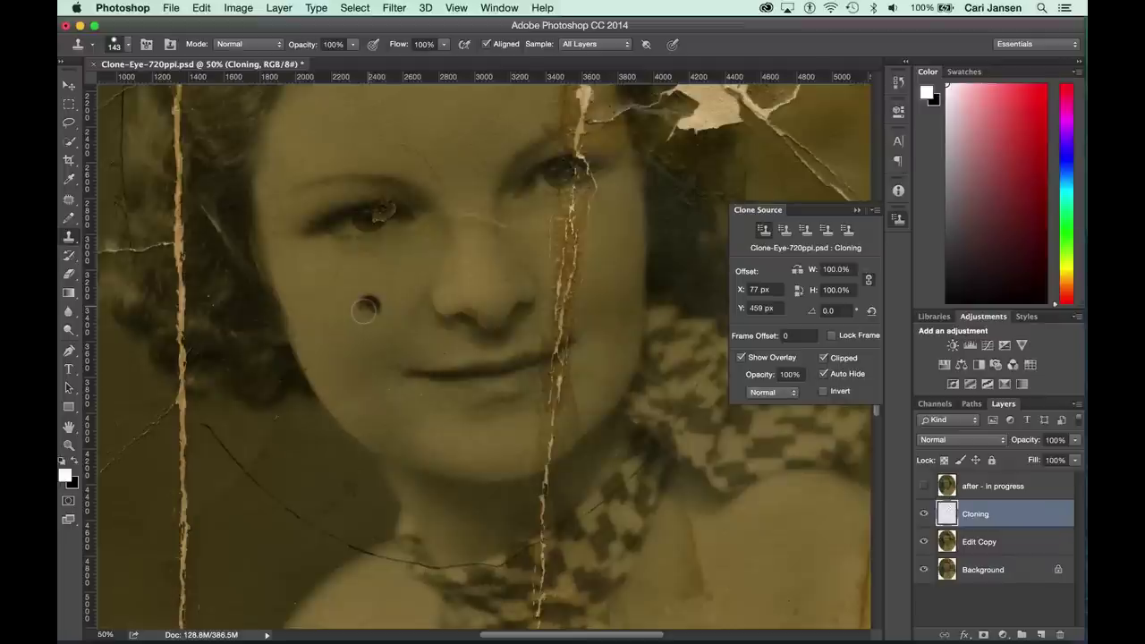
# Enlarge the clone brush to 500 px and flip the eye's clone source horizontally
pyautogui.press(']')
pyautogui.press(']')
pyautogui.press(']')
pyautogui.press(']')
pyautogui.press(']')
pyautogui.press(']')
pyautogui.press(']')
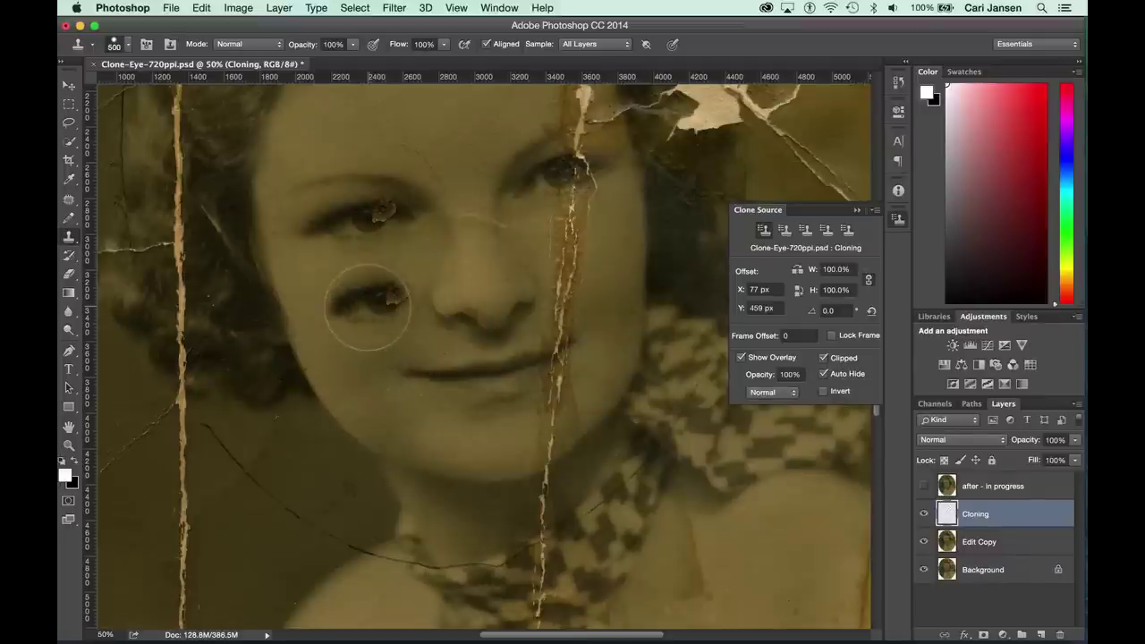
pyautogui.press('[')
pyautogui.press('[')
pyautogui.press('[')
pyautogui.press('[')
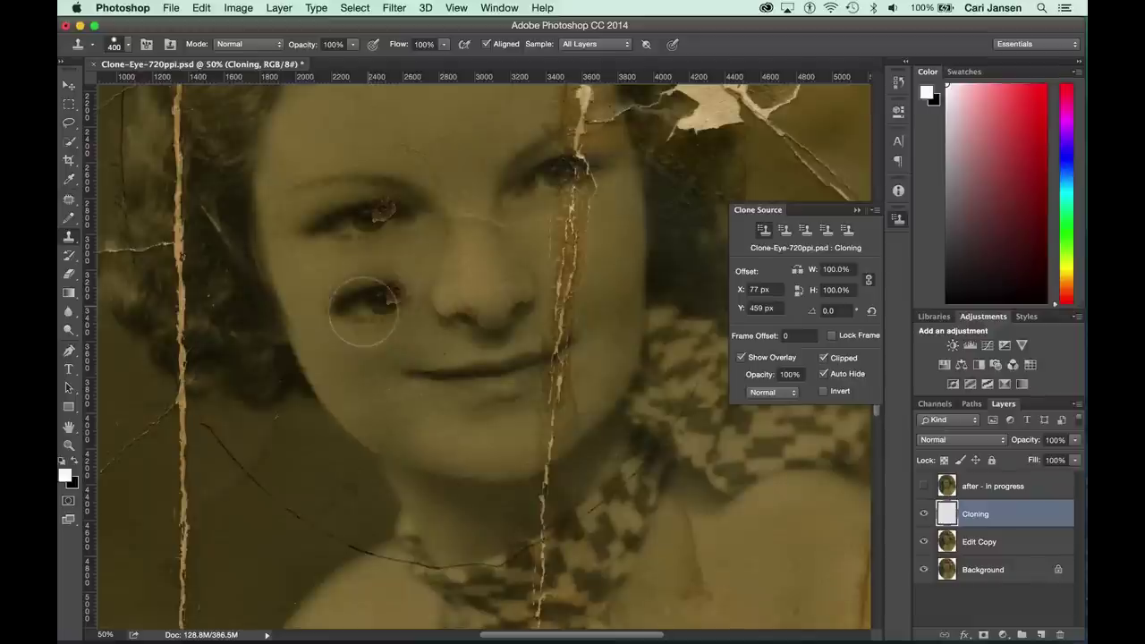
pyautogui.press(']')
pyautogui.press(']')
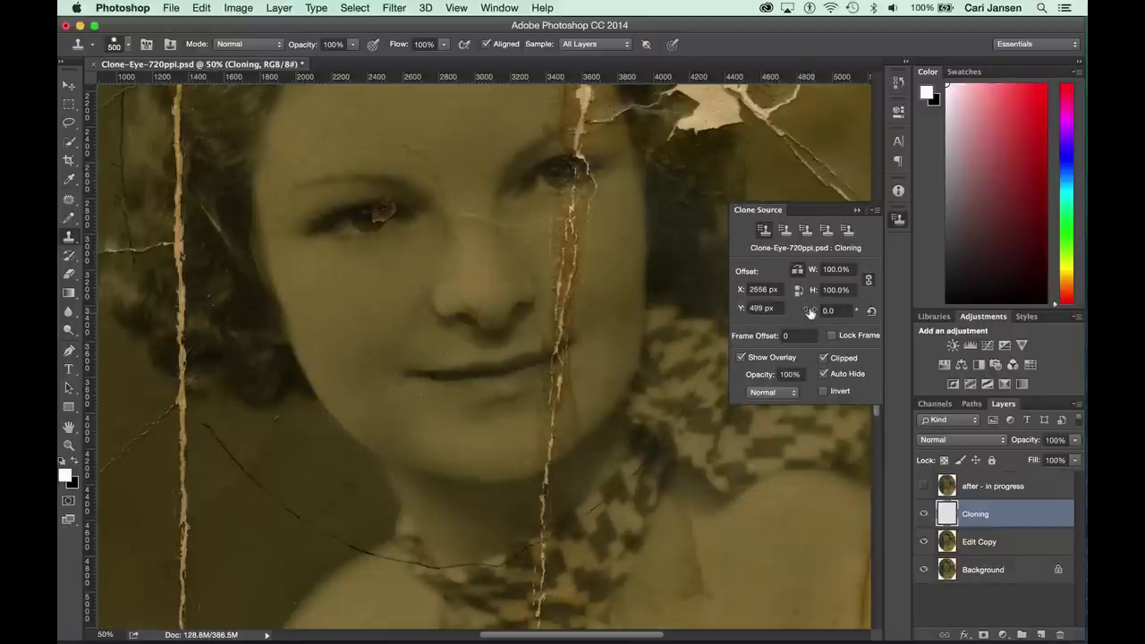
# Rotate the flipped source to -12.1° and clone it over the damaged part of the eye with a 150 px brush
pyautogui.moveTo(809, 312); pyautogui.dragTo(702, 308)
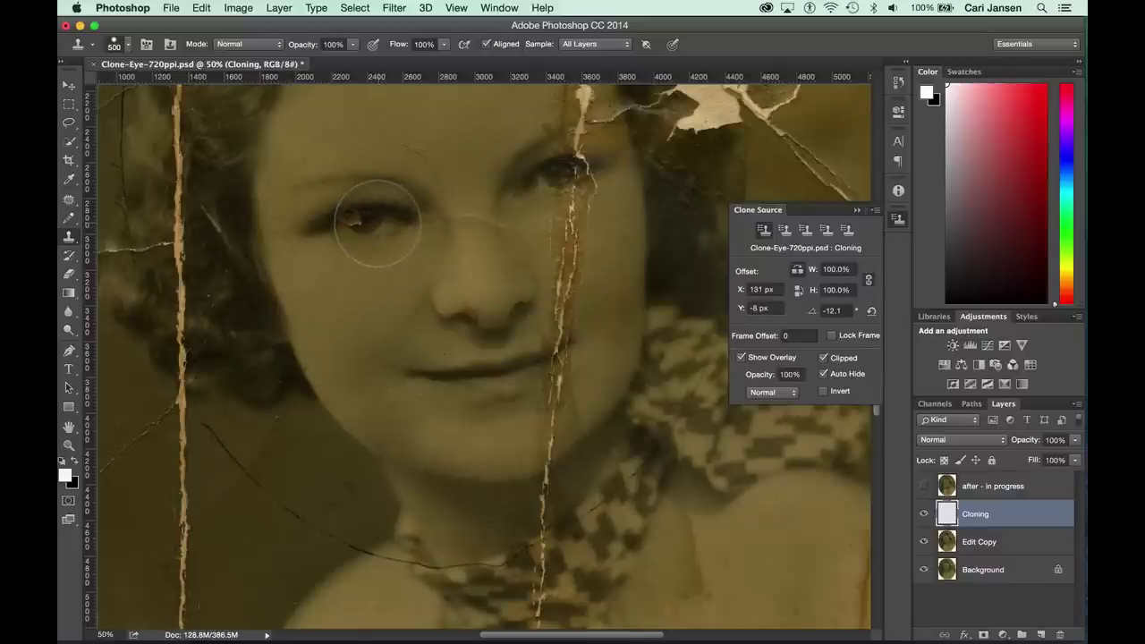
pyautogui.press('[')
pyautogui.press('[')
pyautogui.press('[')
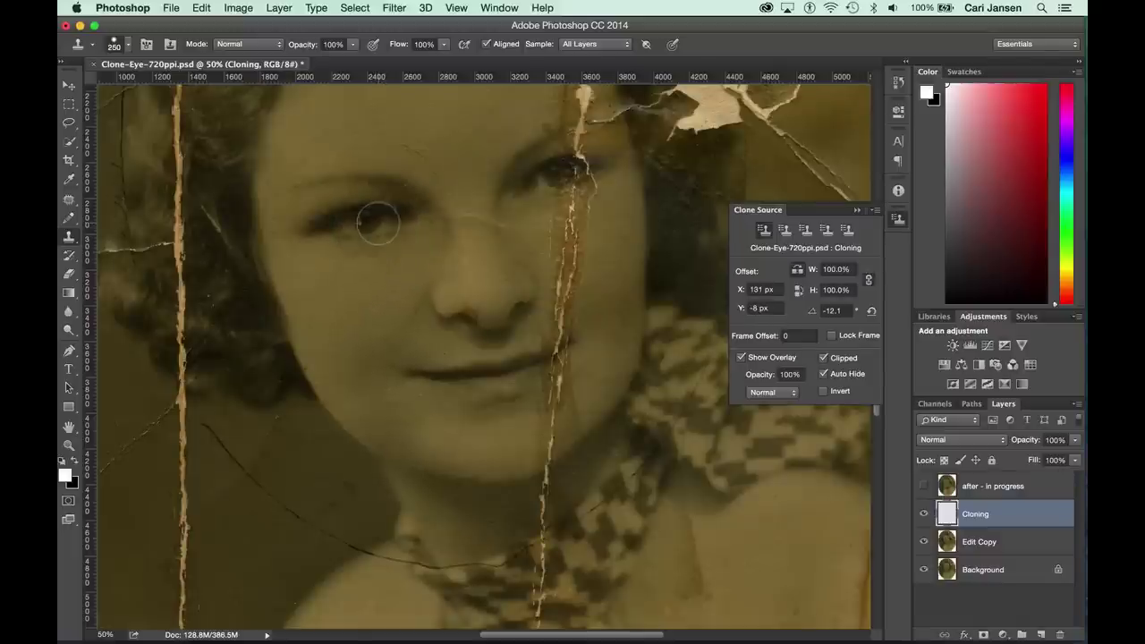
pyautogui.press('[')
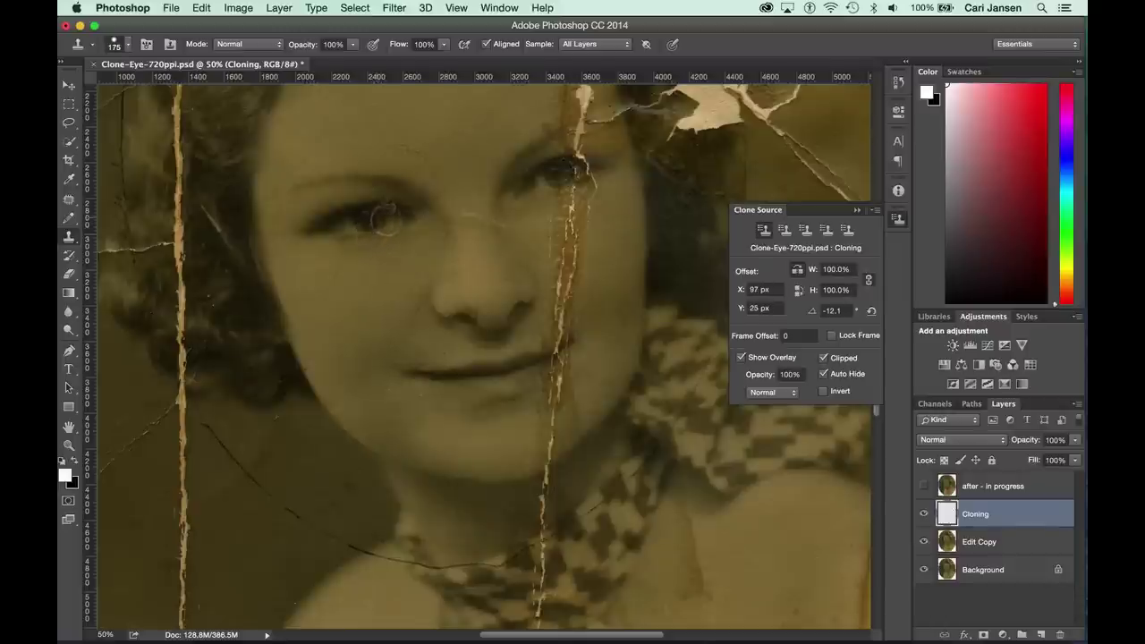
pyautogui.press('[')
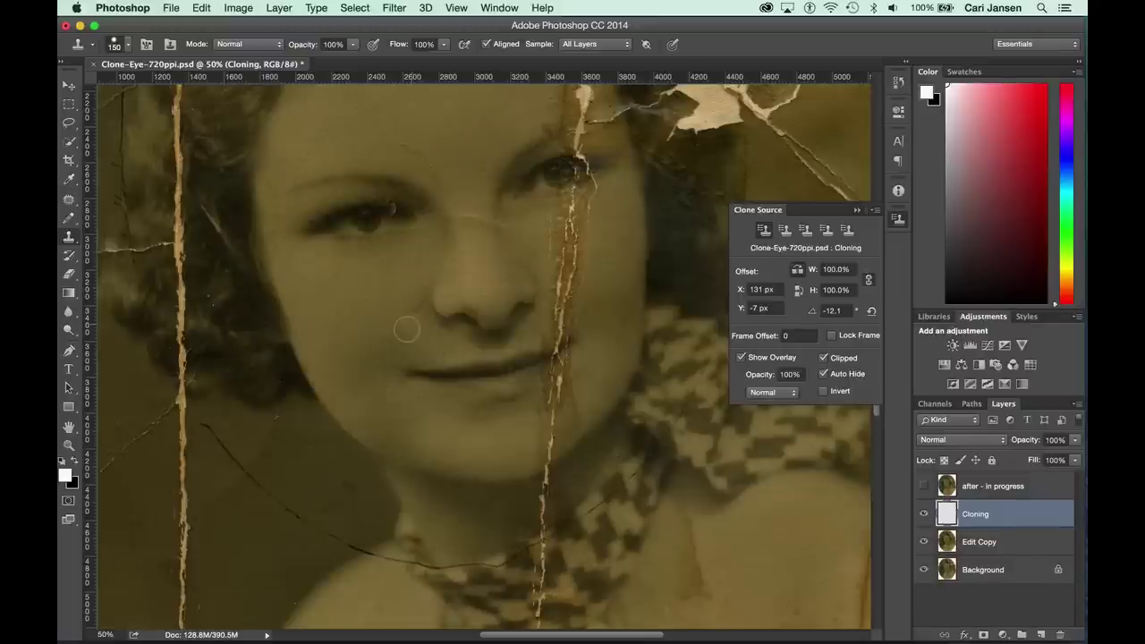
# Sample the intact corner of the mouth into the second clone source, flipped horizontally, with the brush enlarged to 600 px
pyautogui.click(785, 232)
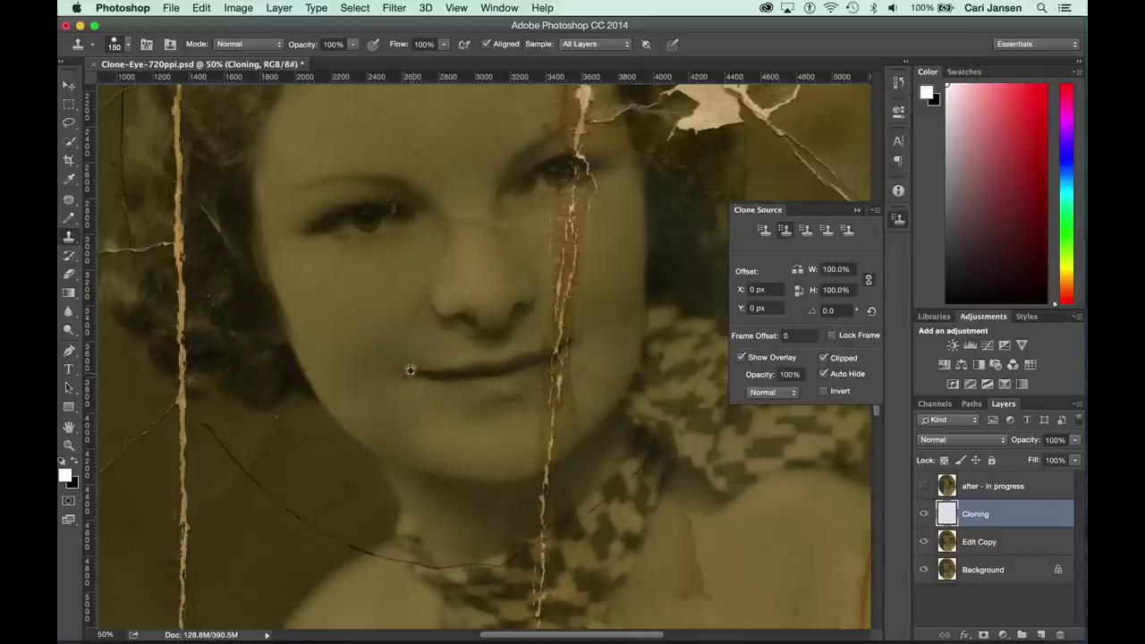
pyautogui.keyDown('alt'); pyautogui.click(412, 370); pyautogui.keyUp('alt')
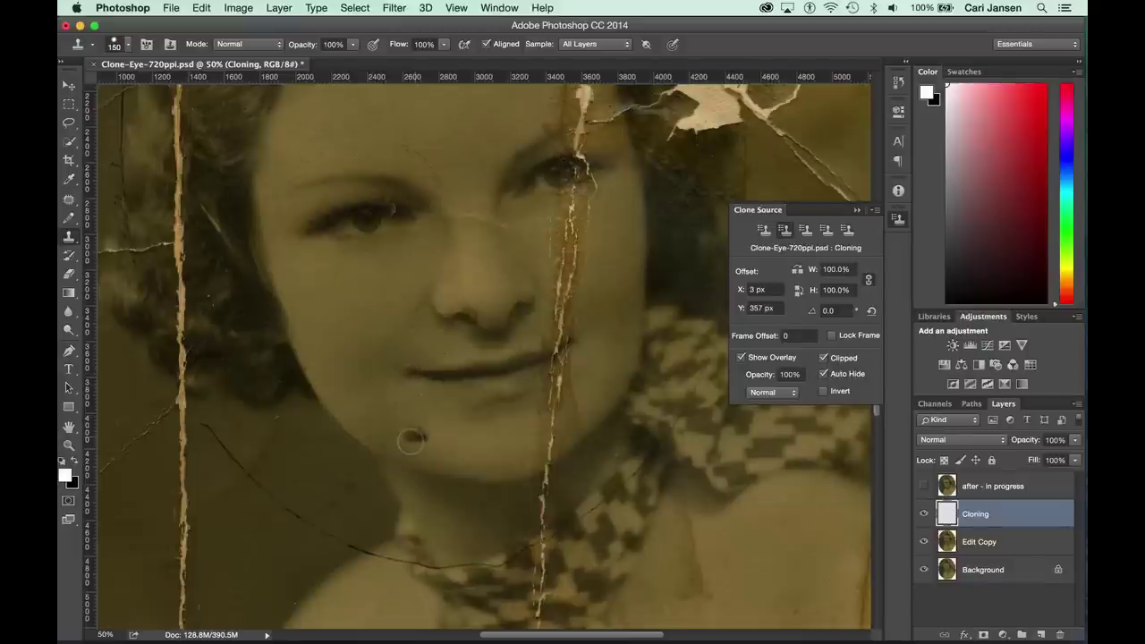
pyautogui.press(']')
pyautogui.press(']')
pyautogui.press(']')
pyautogui.press(']')
pyautogui.press(']')
pyautogui.press(']')
pyautogui.press(']')
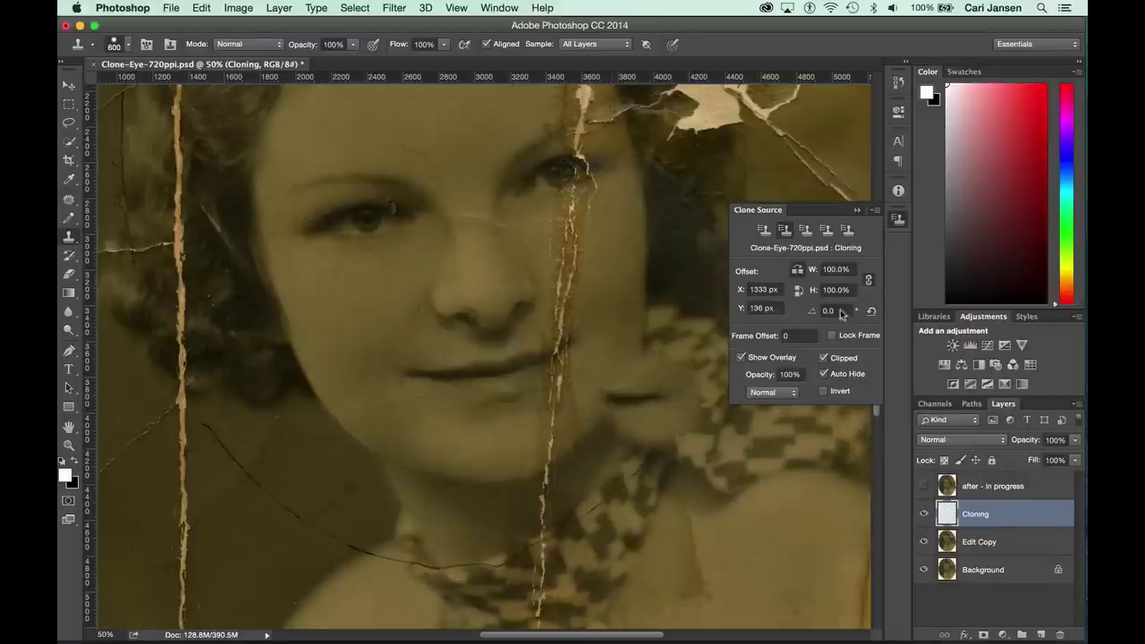
# Rotate the flipped mouth source to -18.5° and scale its width and height to 77%
pyautogui.moveTo(810, 311); pyautogui.dragTo(689, 320)
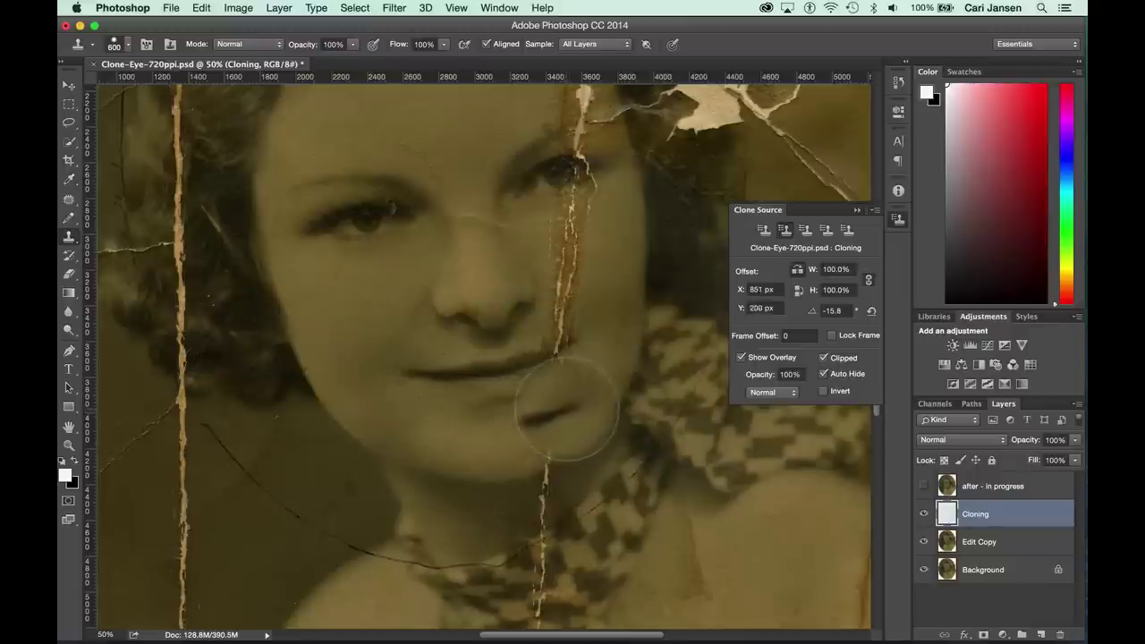
pyautogui.moveTo(811, 311); pyautogui.dragTo(785, 313)
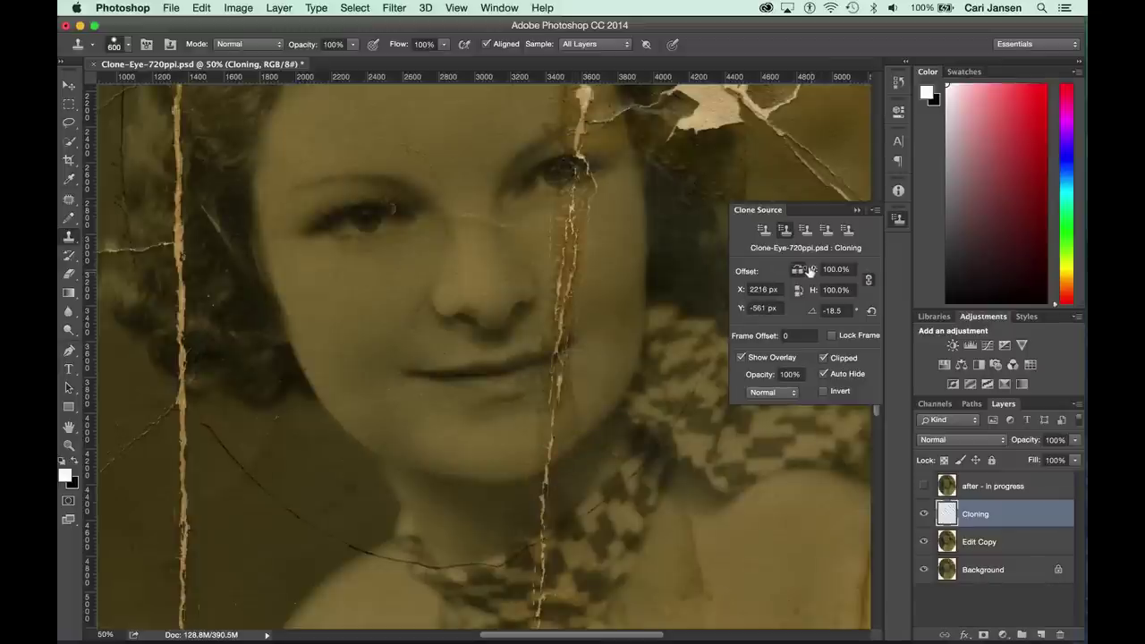
pyautogui.moveTo(808, 271); pyautogui.dragTo(802, 276)
pyautogui.moveTo(556, 340); pyautogui.dragTo(544, 456)
pyautogui.moveTo(537, 403)
pyautogui.mouseDown()
pyautogui.moveTo(555, 340)
pyautogui.moveTo(524, 396)
pyautogui.moveTo(537, 384)
pyautogui.mouseUp()
pyautogui.moveTo(680, 259)
pyautogui.mouseDown()
pyautogui.moveTo(706, 340)
pyautogui.moveTo(715, 269)
pyautogui.mouseUp()
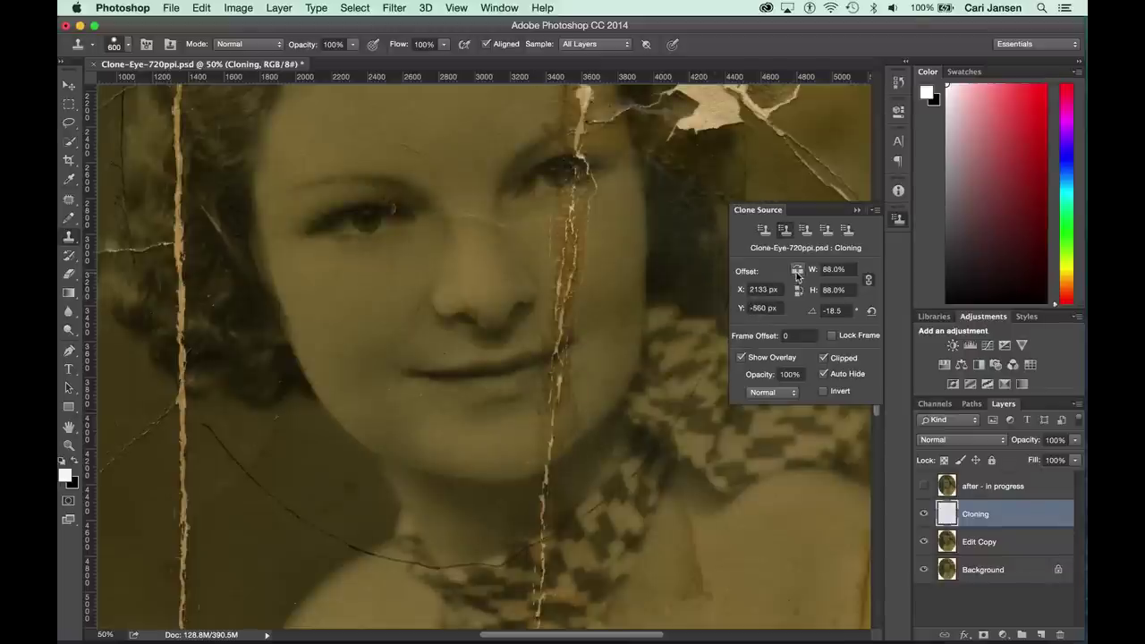
pyautogui.keyDown('alt'); pyautogui.click(632, 354); pyautogui.keyUp('alt')
pyautogui.moveTo(575, 332)
pyautogui.mouseDown()
pyautogui.moveTo(550, 332)
pyautogui.moveTo(555, 376)
pyautogui.mouseUp()
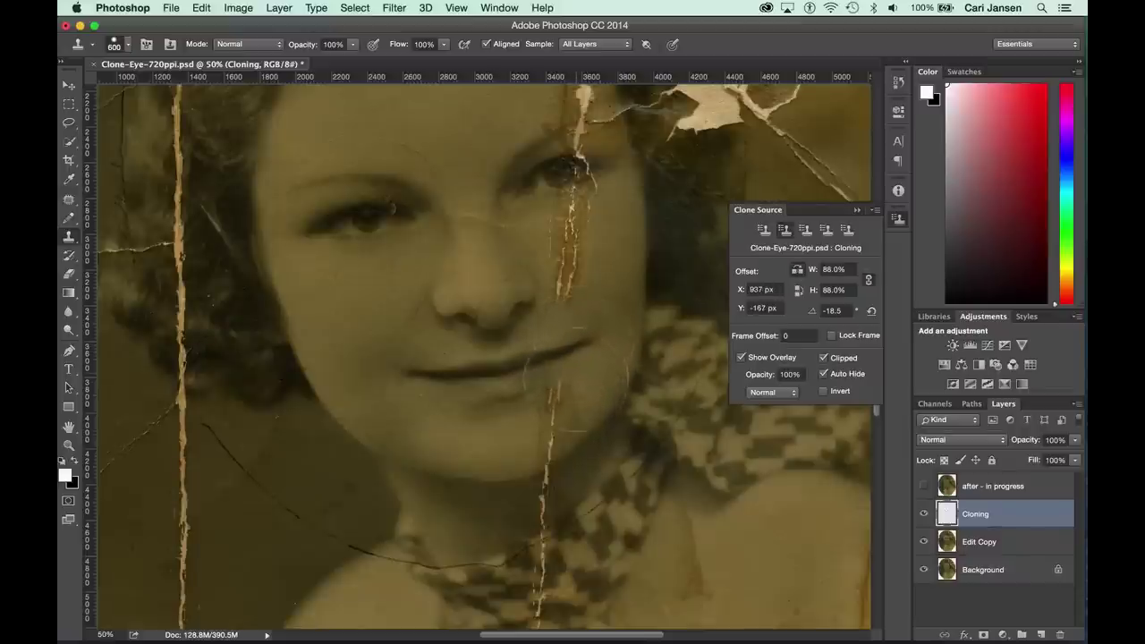
pyautogui.moveTo(813, 269); pyautogui.dragTo(799, 270)
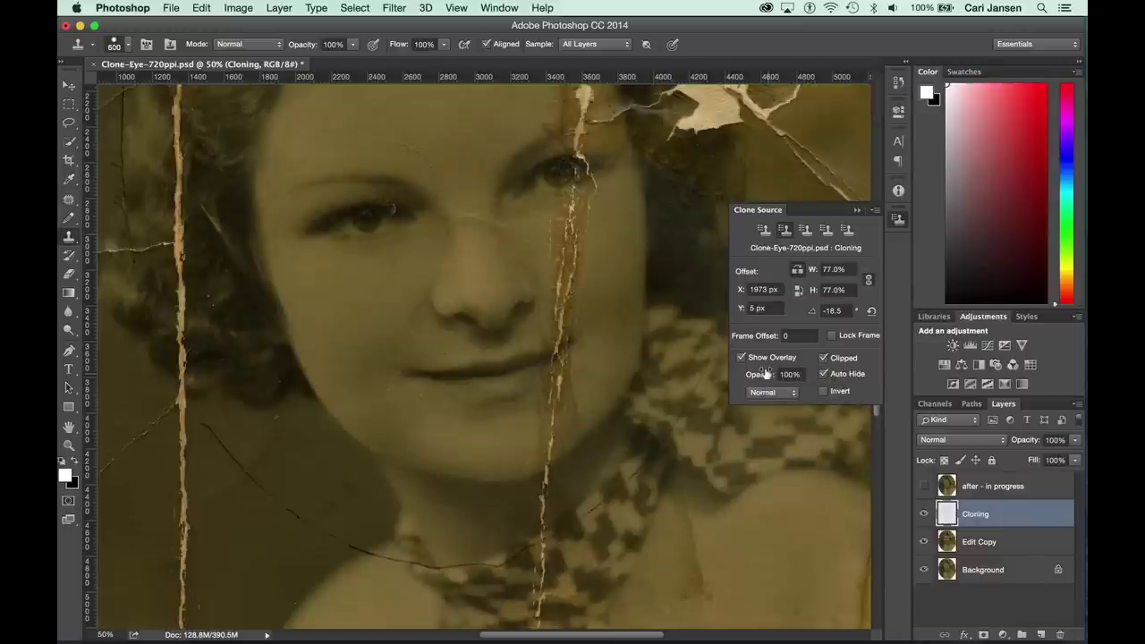
# Lower the clone overlay opacity to 79% and clone the mouth corner over the torn side of the lips with a 175 px brush
pyautogui.moveTo(764, 374); pyautogui.dragTo(750, 376)
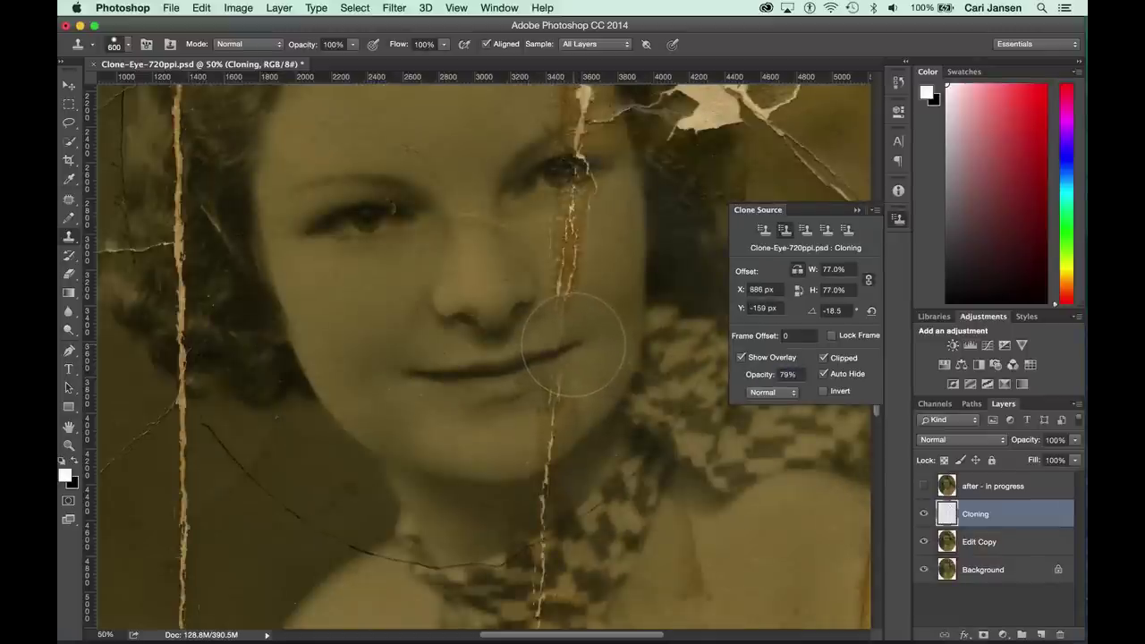
pyautogui.press('[')
pyautogui.press('[')
pyautogui.press('[')
pyautogui.press('[')
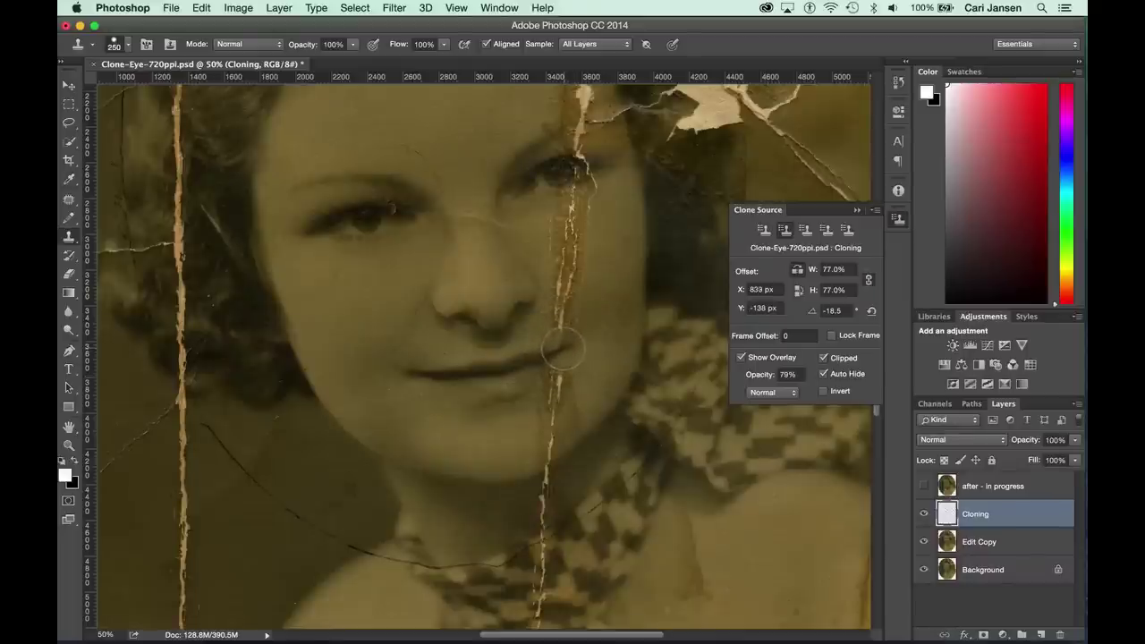
pyautogui.press('[')
pyautogui.press('[')
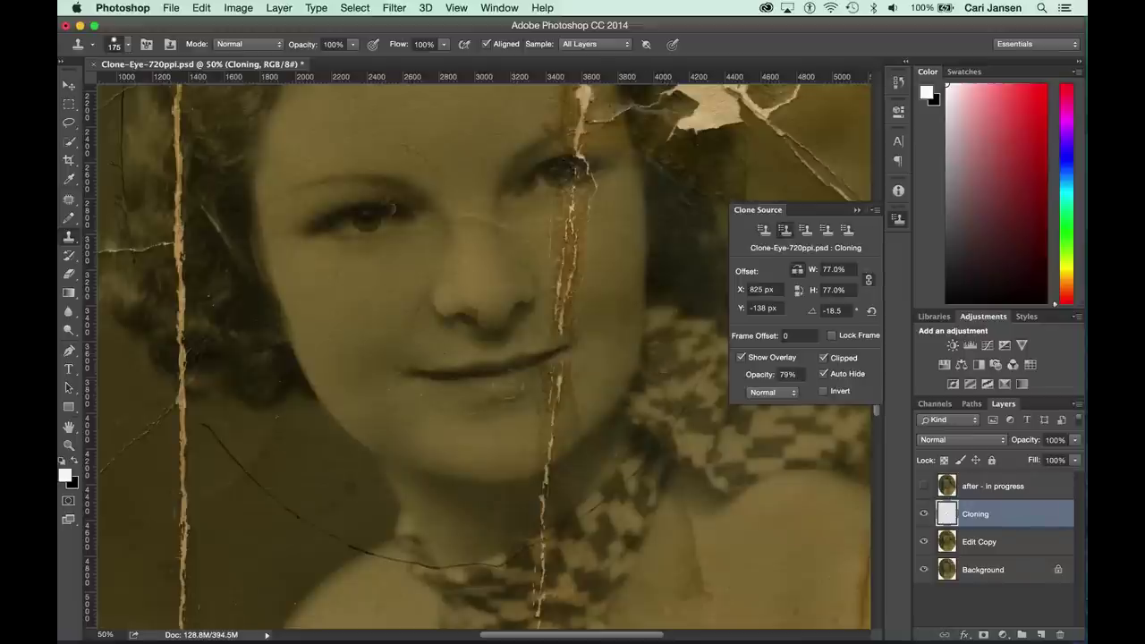
# Resample the clone source from the area just below the lower lip
pyautogui.keyDown('alt'); pyautogui.click(456, 385); pyautogui.keyUp('alt')
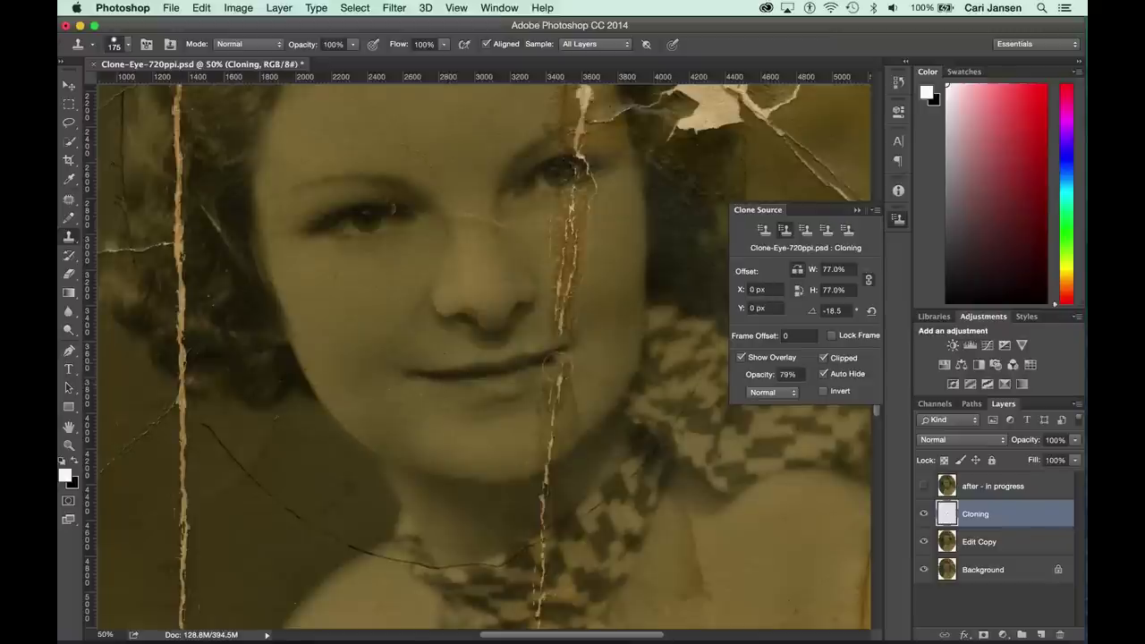
pyautogui.click(470, 437)
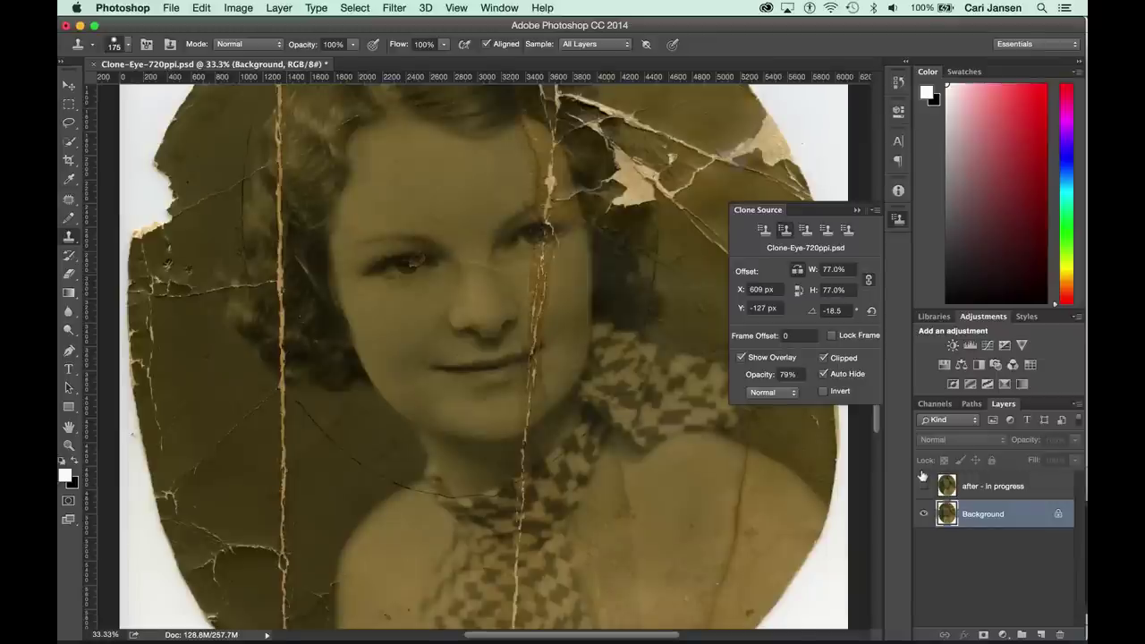
# Show the "after - in progress" layer to compare the restored portrait with the original
pyautogui.click(925, 484)
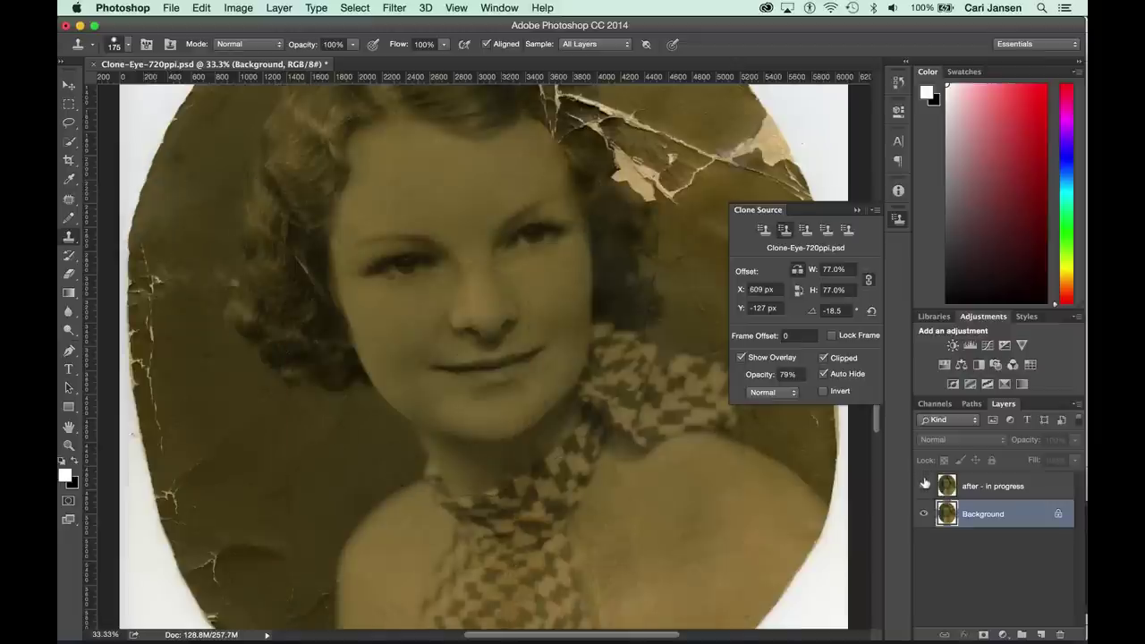